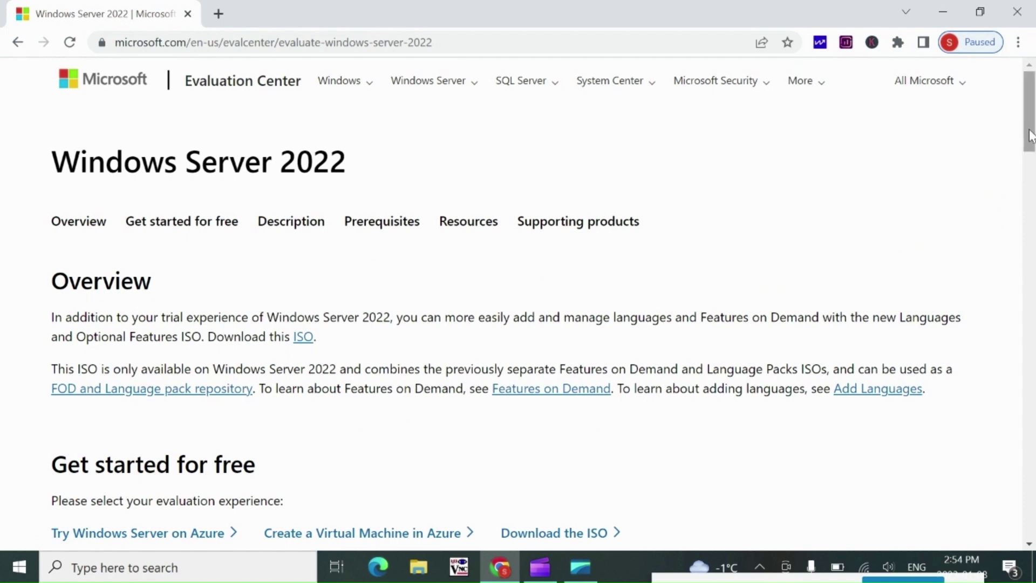
# - Scroll the Windows Server 2022 evaluation page down to its Get started for free options
pyautogui.moveTo(1031, 135); pyautogui.dragTo(1031, 157)
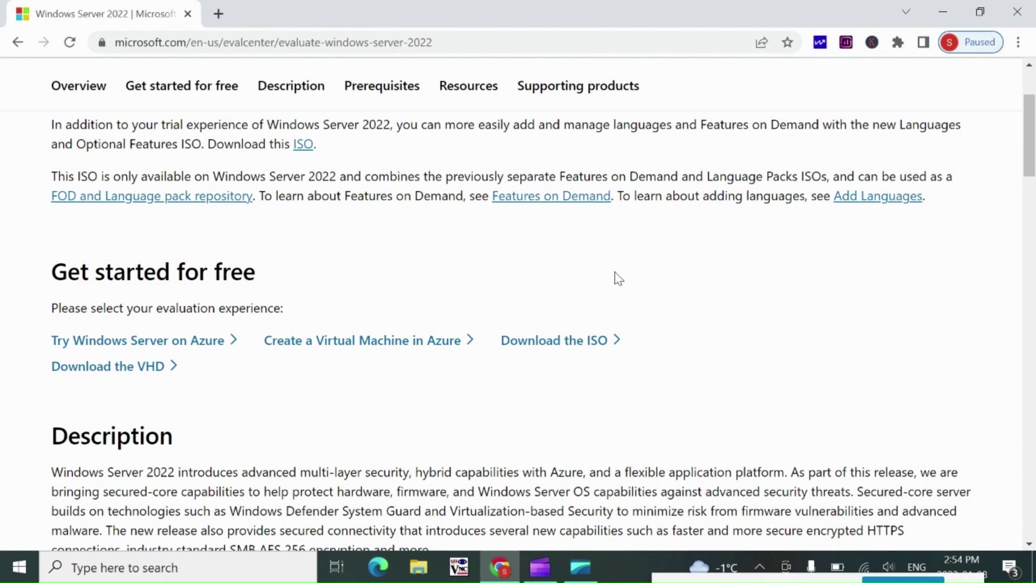
pyautogui.scroll(3, 664, 338)
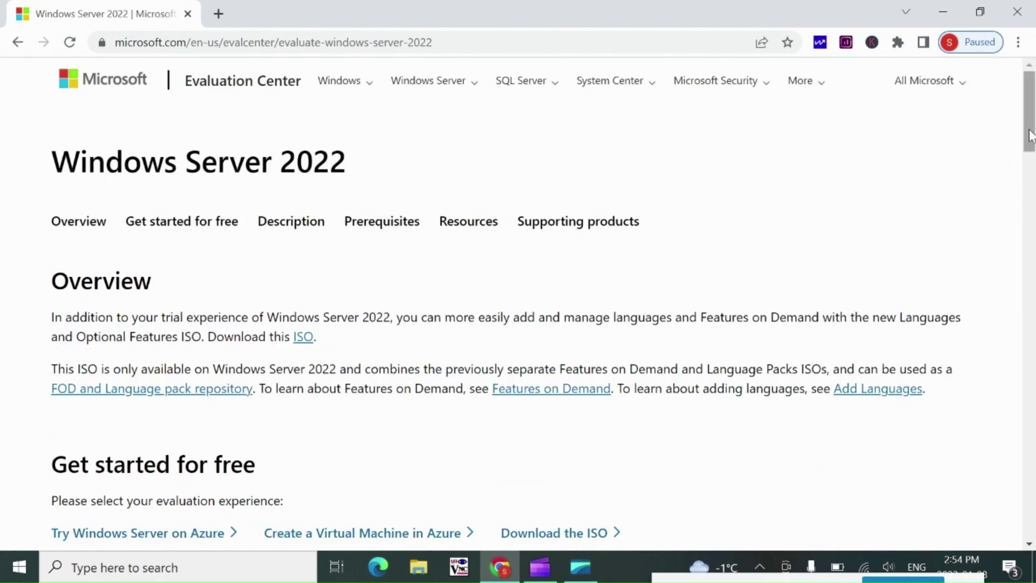
pyautogui.moveTo(1031, 135); pyautogui.dragTo(1030, 159)
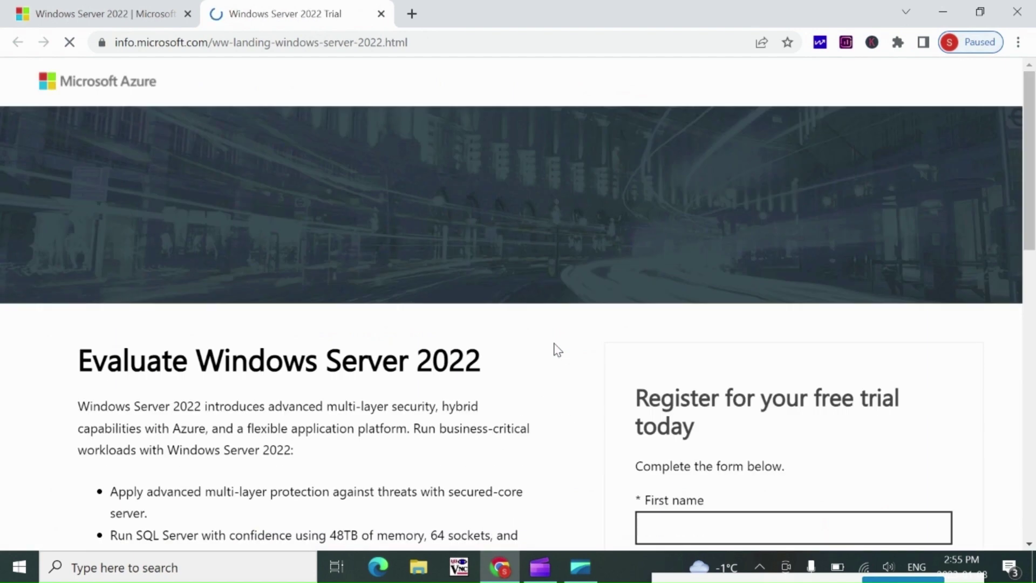
# - Tick the partner-sharing and Microsoft-contact consent boxes and submit the Windows Server 2022 trial form
pyautogui.moveTo(1029, 143); pyautogui.dragTo(1030, 243)
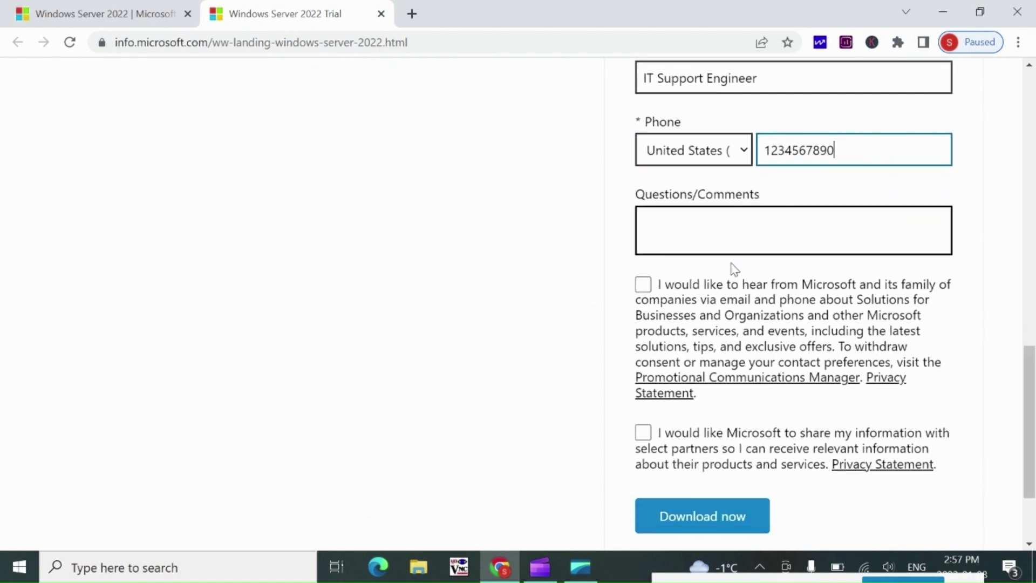
pyautogui.click(712, 291)
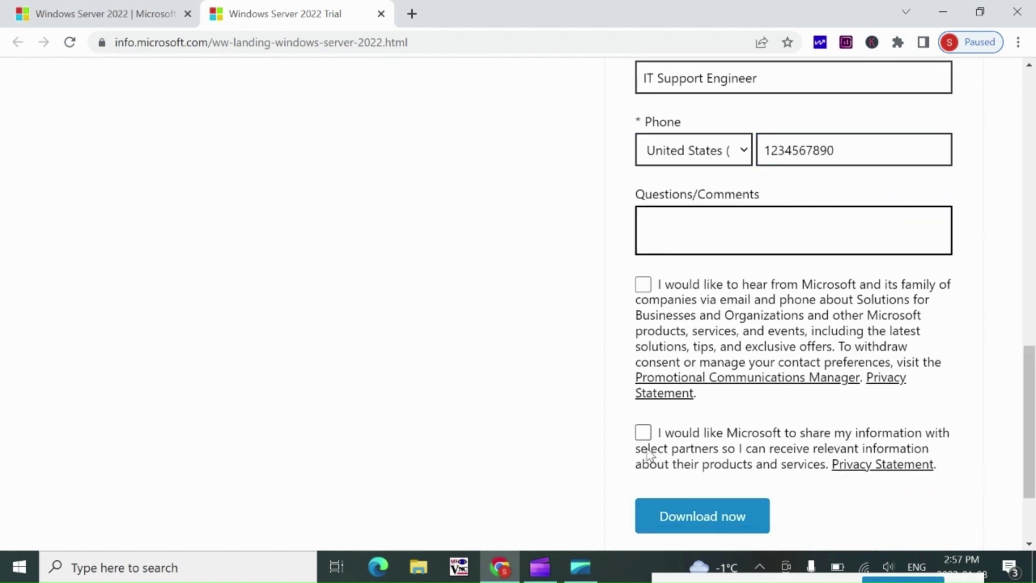
pyautogui.click(643, 433)
pyautogui.click(644, 286)
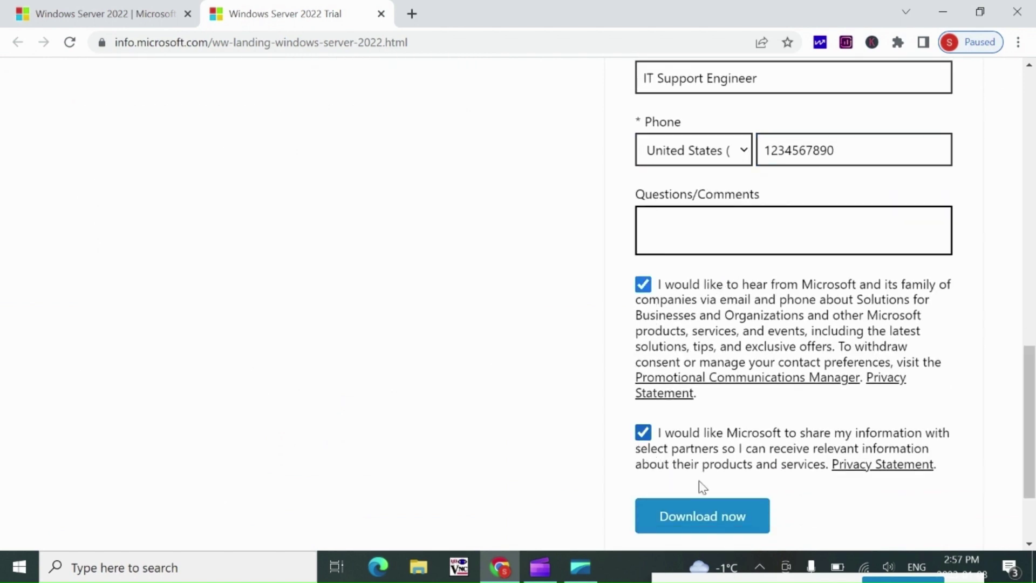
pyautogui.click(695, 524)
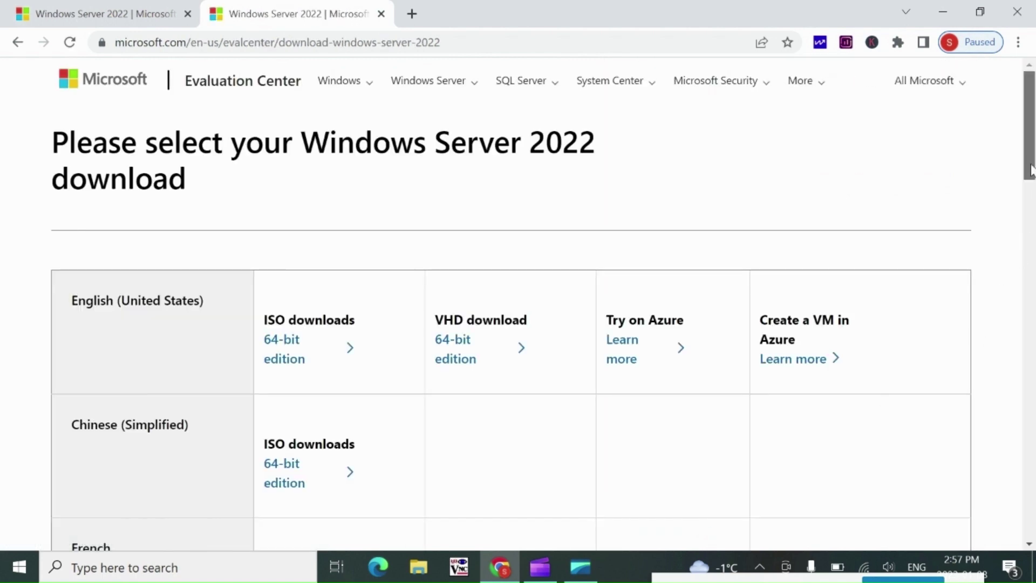
# - Start downloading the English (United States) 64-bit Windows Server 2022 ISO
pyautogui.moveTo(1031, 167)
pyautogui.mouseDown()
pyautogui.moveTo(1031, 192)
pyautogui.moveTo(1030, 175)
pyautogui.mouseUp()
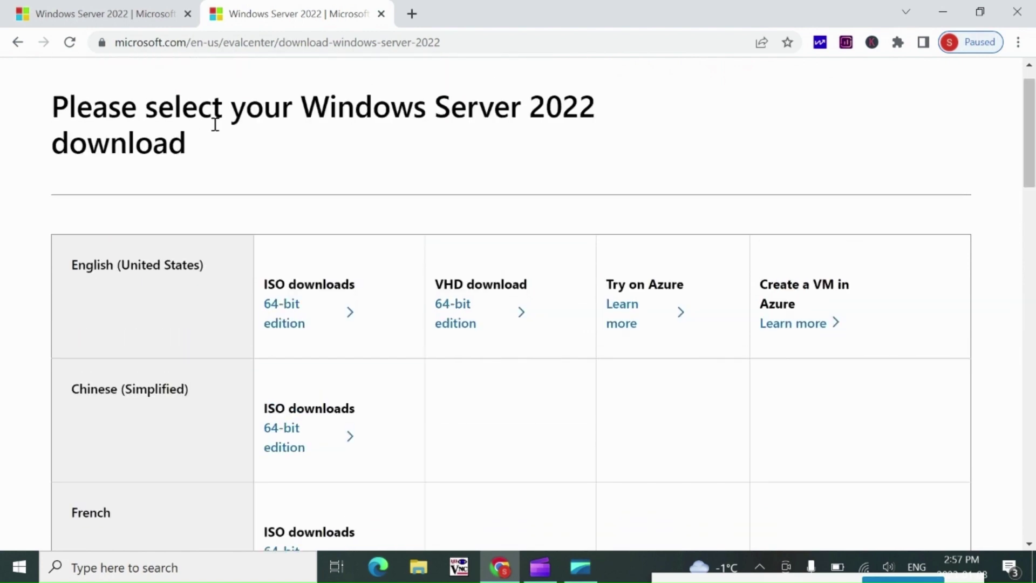
pyautogui.moveTo(1030, 162); pyautogui.dragTo(1029, 184)
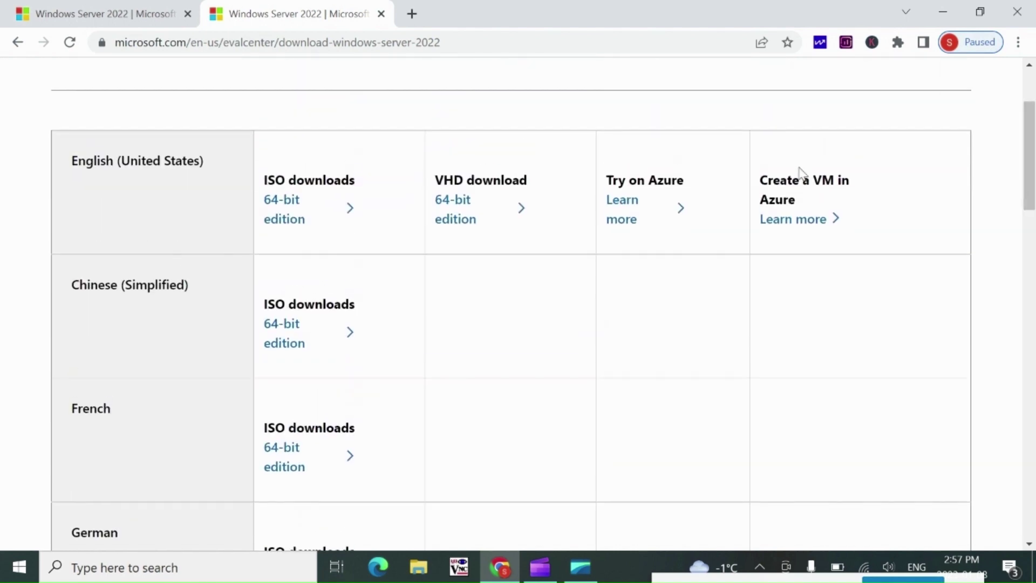
pyautogui.click(284, 207)
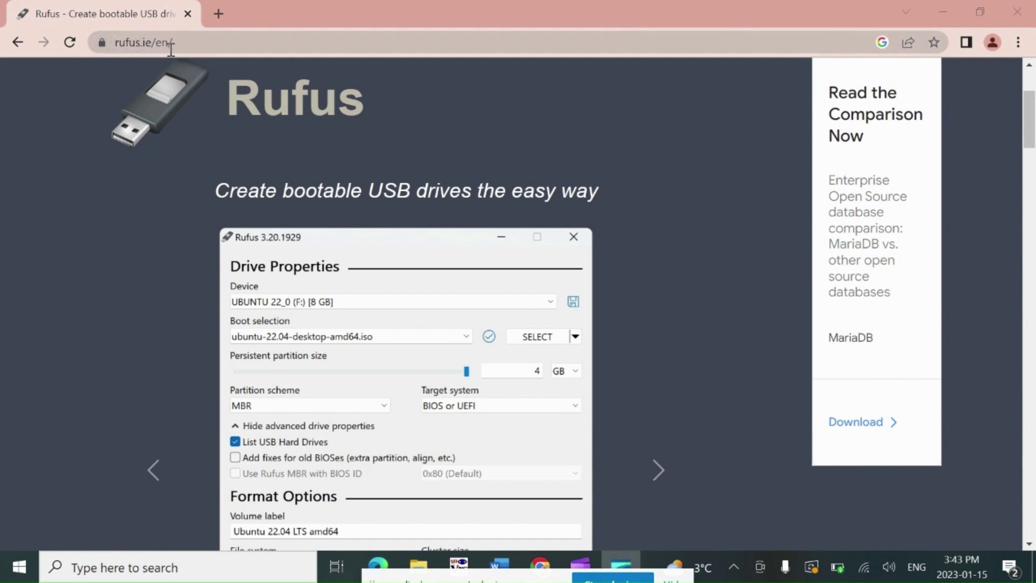
# - Download Rufus 3.21 from rufus.ie, dismiss the ad, and launch rufus-3.21 (1).exe
pyautogui.moveTo(177, 43); pyautogui.dragTo(105, 42)
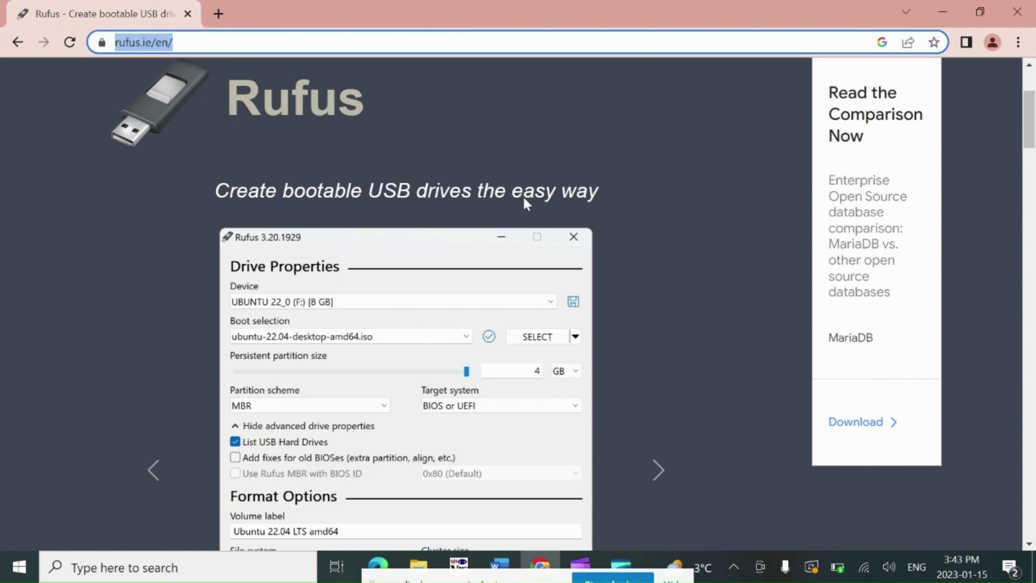
pyautogui.moveTo(1032, 126); pyautogui.dragTo(1032, 201)
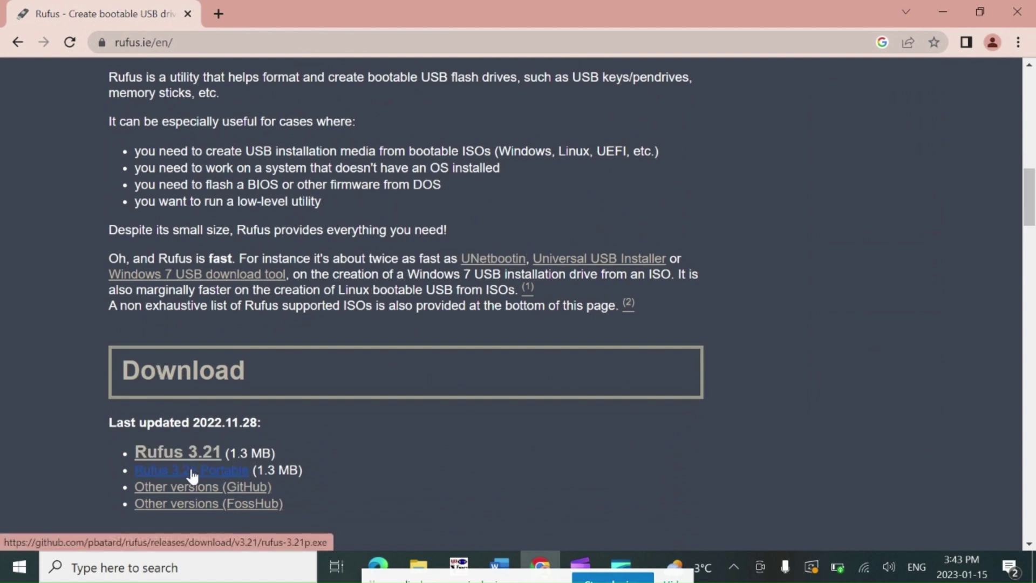
pyautogui.click(173, 456)
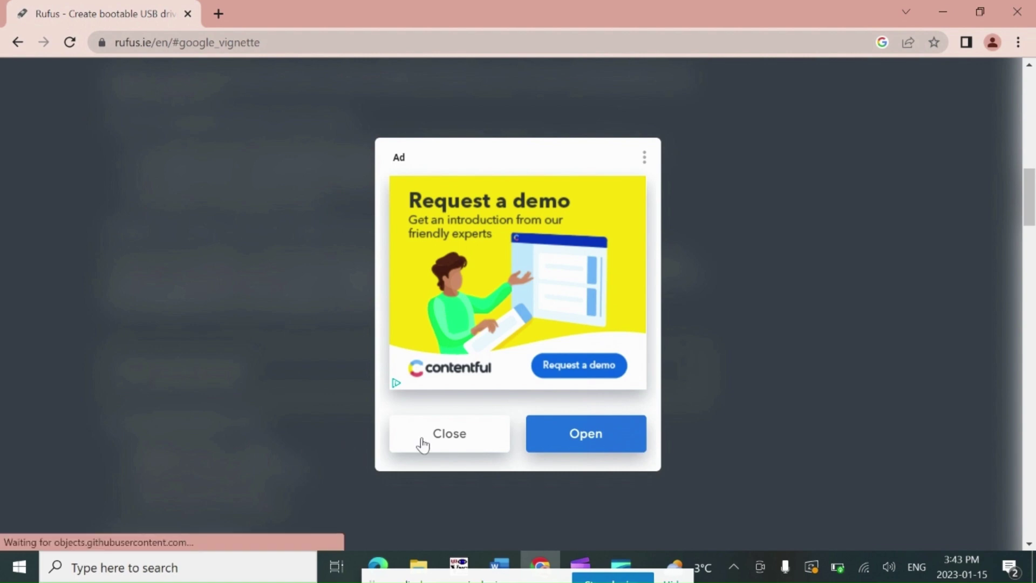
pyautogui.click(421, 429)
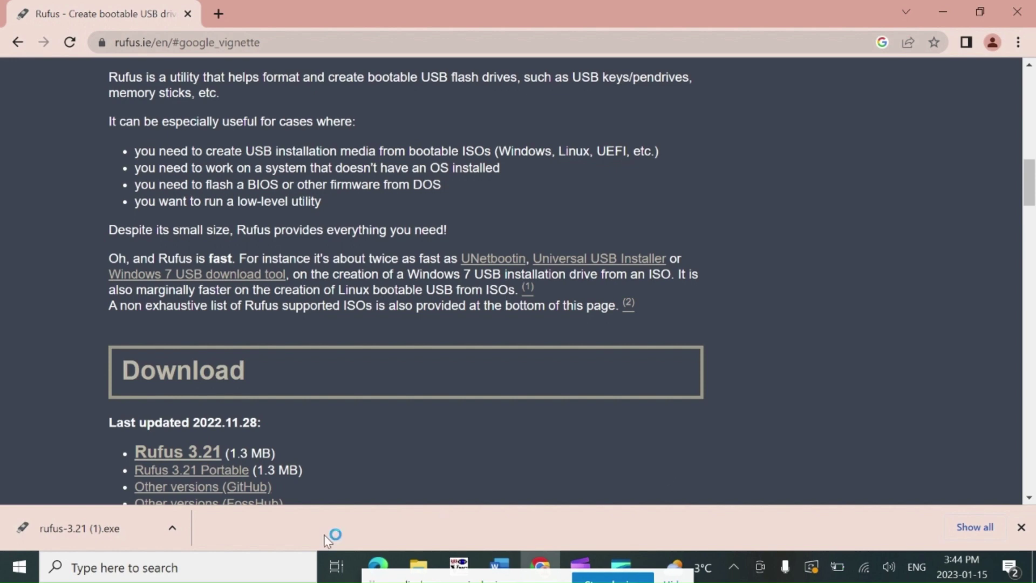
pyautogui.click(81, 530)
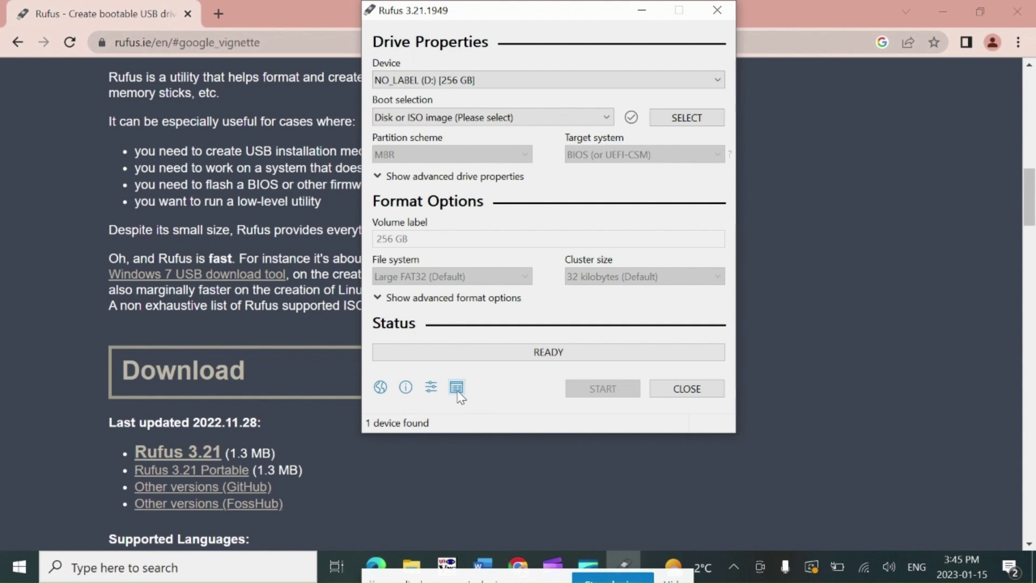
# - Confirm the 256 GB NO_LABEL (D:) drive as device and keep Disk or ISO image selected
pyautogui.click(467, 81)
pyautogui.click(468, 87)
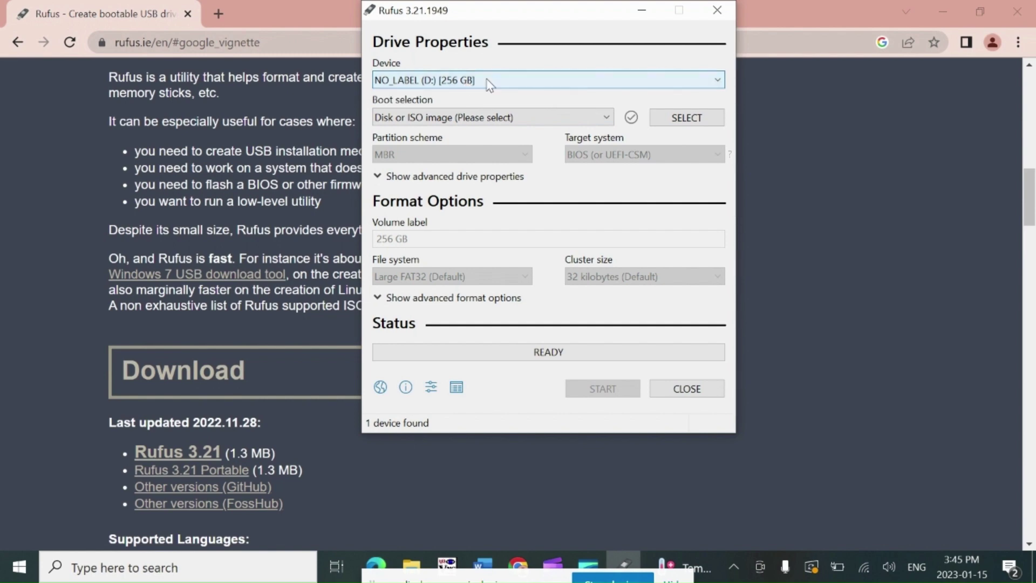
pyautogui.click(534, 118)
pyautogui.click(534, 117)
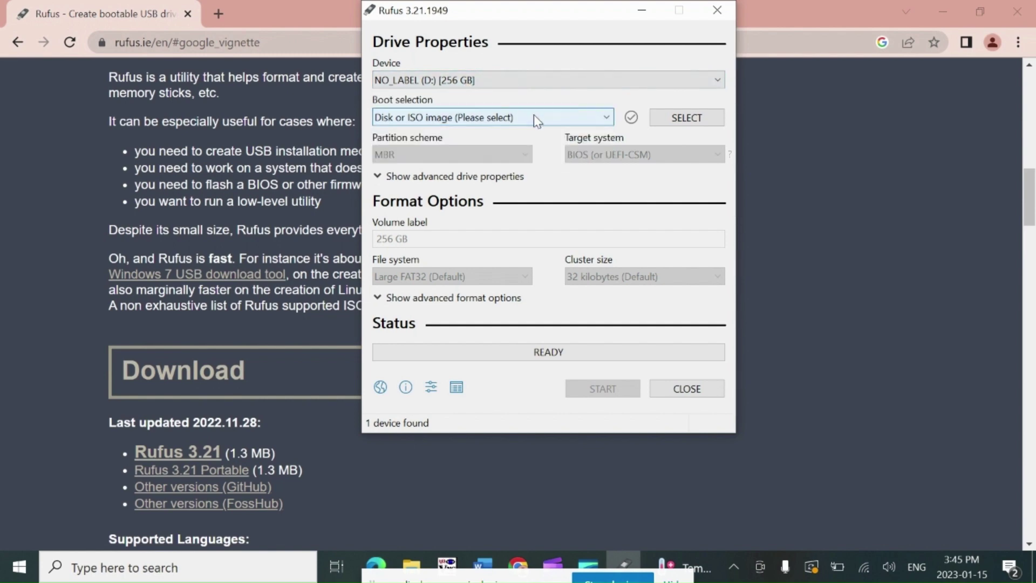
# - Load SERVER_EVAL_x64FRE_en-us.iso from Downloads and set the volume label to 'Server 2022'
pyautogui.click(695, 121)
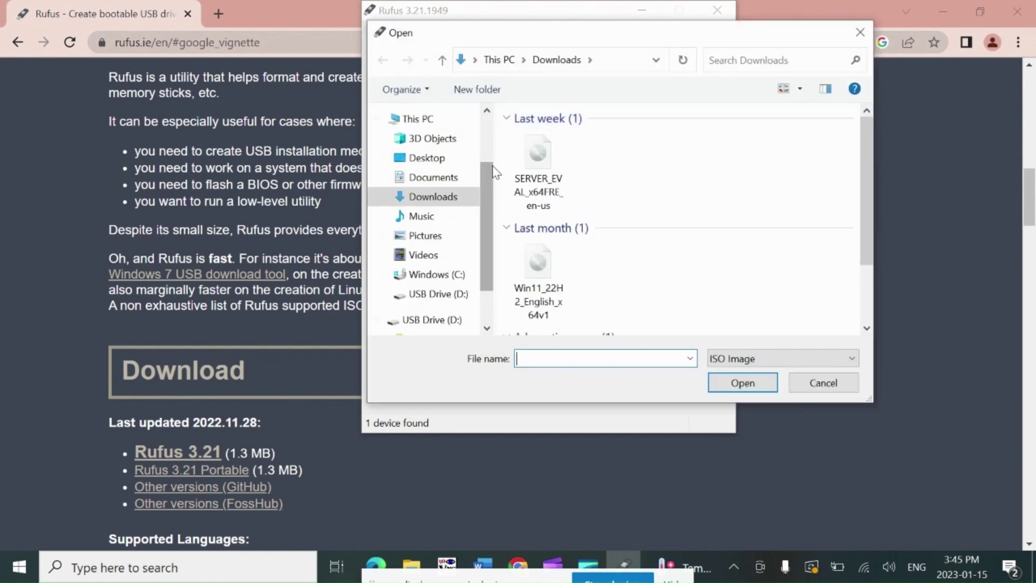
pyautogui.click(542, 159)
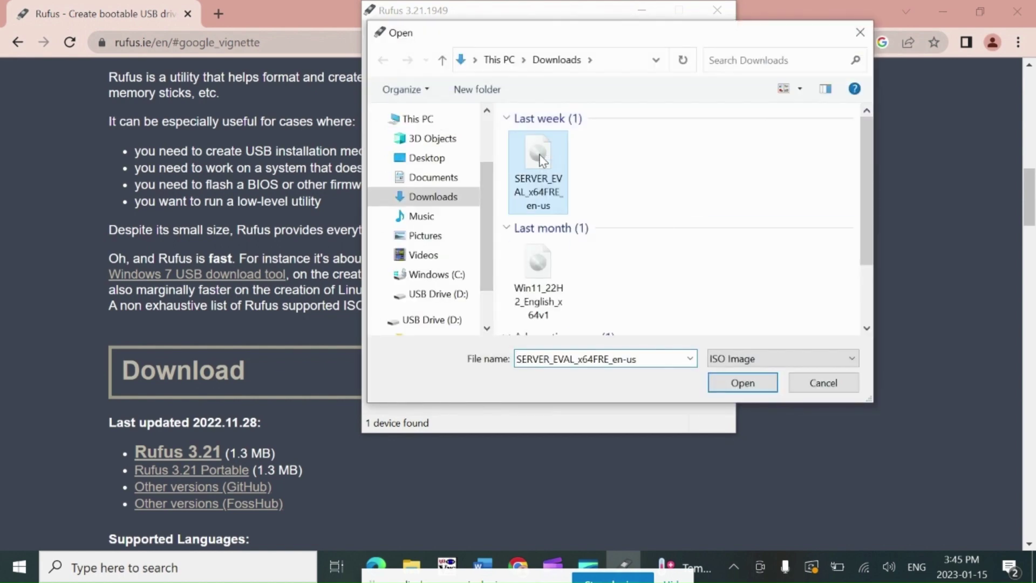
pyautogui.click(743, 384)
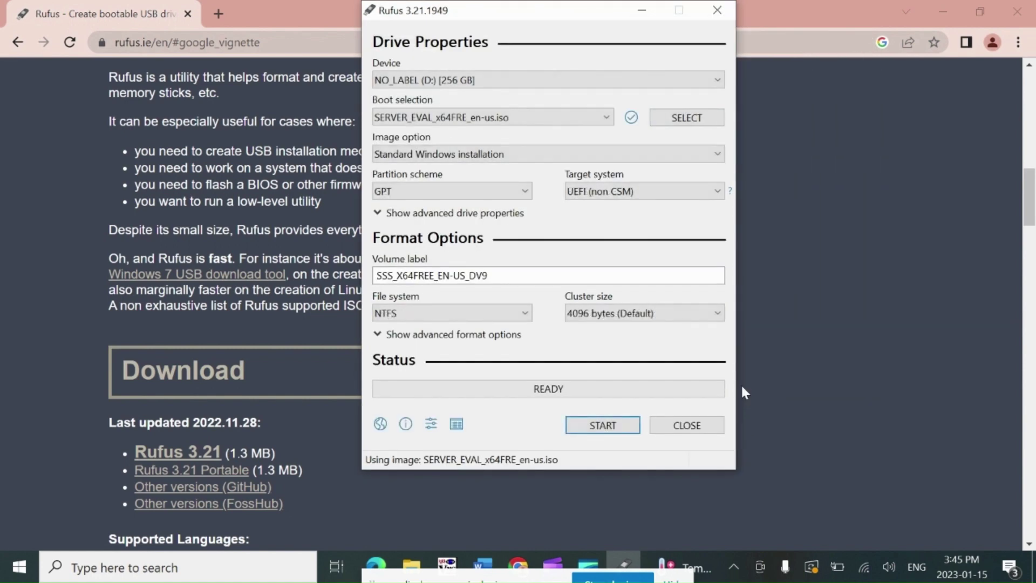
pyautogui.moveTo(530, 280); pyautogui.dragTo(363, 302)
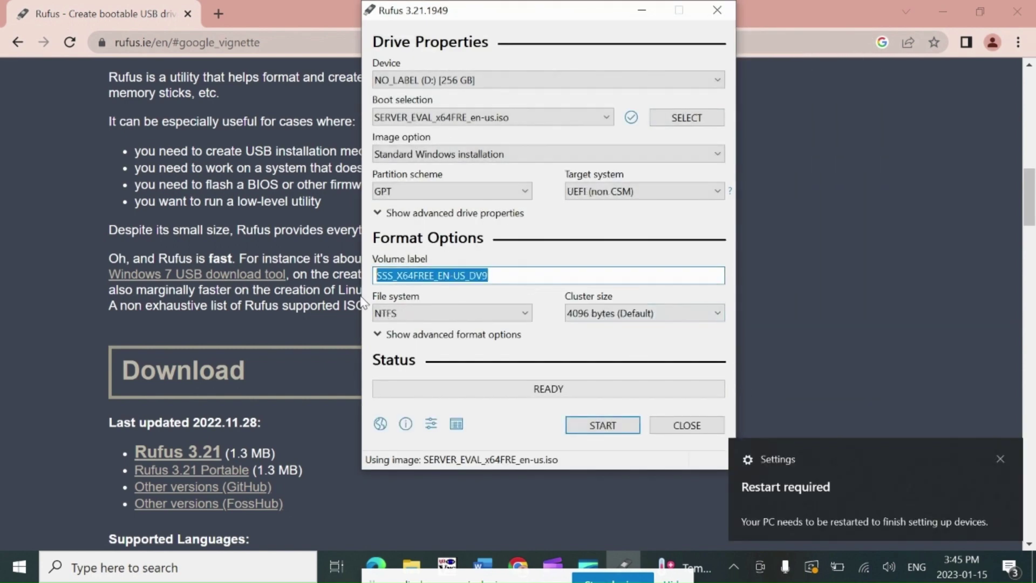
pyautogui.write('Server 2022')
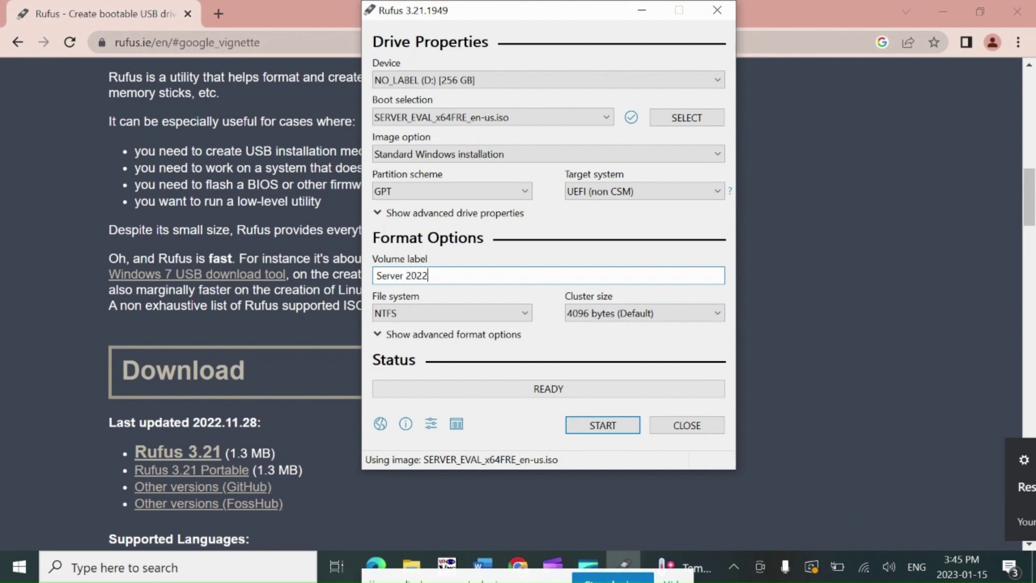
pyautogui.click(452, 313)
pyautogui.click(455, 314)
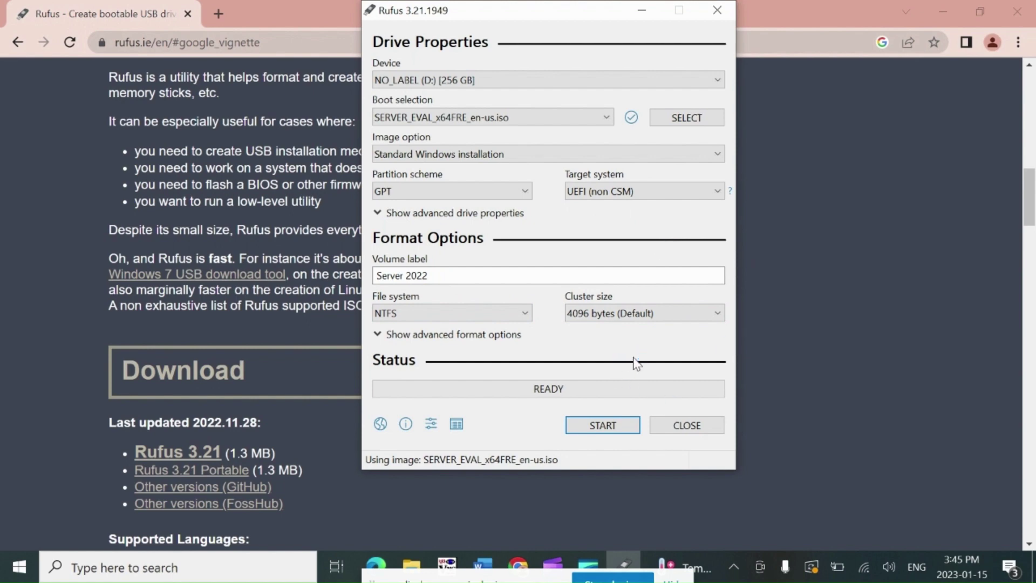
pyautogui.click(501, 155)
pyautogui.click(500, 156)
# - Write the Server 2022 ISO to the USB drive, accepting the customization and data-erase prompts
pyautogui.click(598, 423)
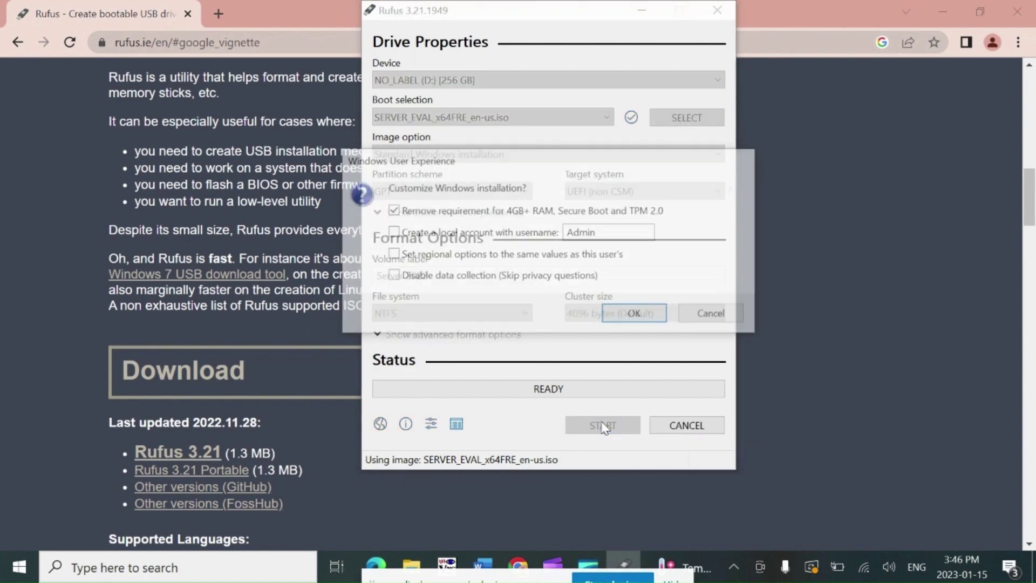
pyautogui.click(637, 318)
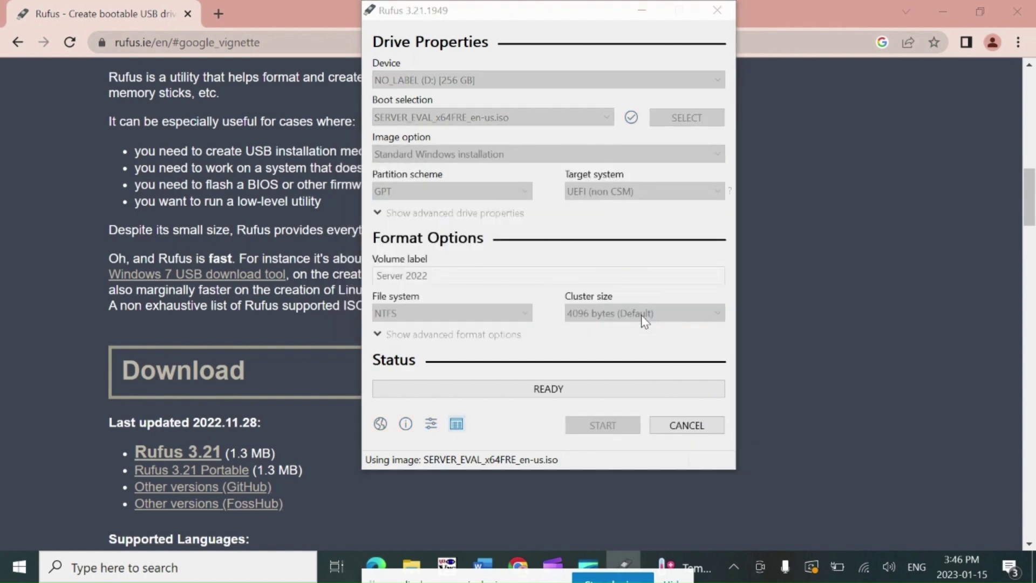
pyautogui.click(575, 343)
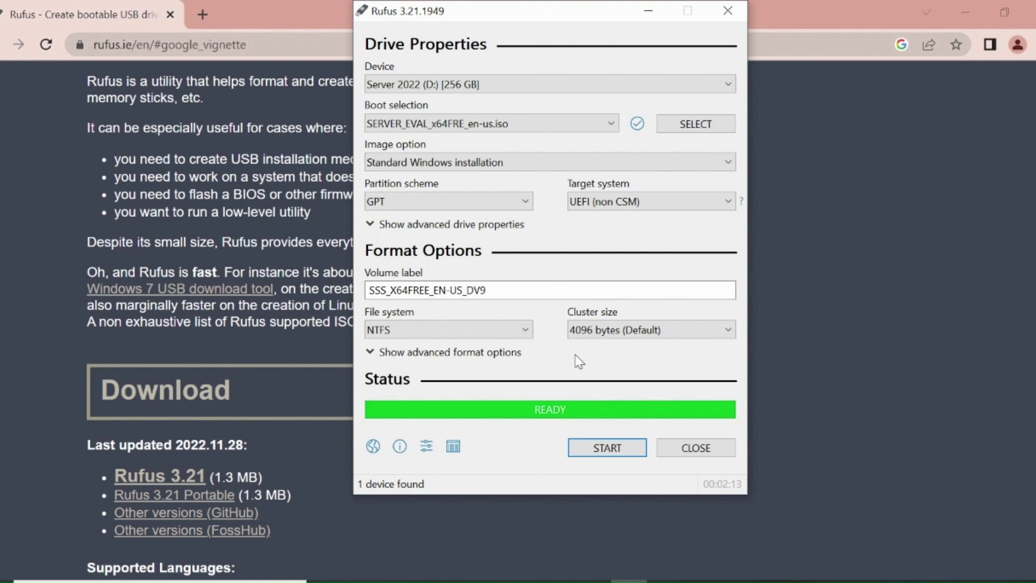
# - Close Rufus now that the Server 2022 USB drive is ready
pyautogui.click(699, 448)
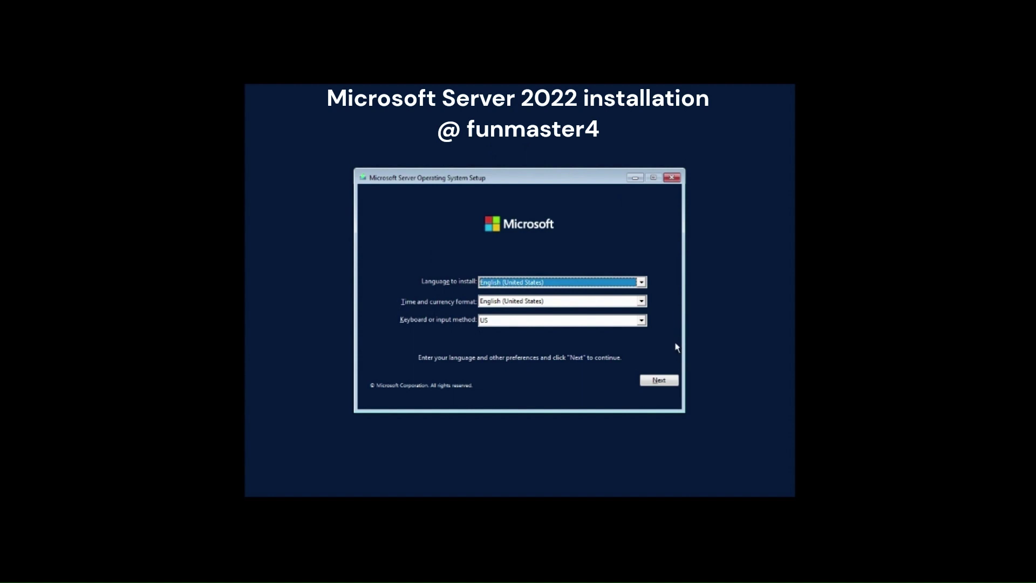
# - Keep English (United States), start the install, and pick Standard Evaluation (Desktop Experience)
pyautogui.click(658, 381)
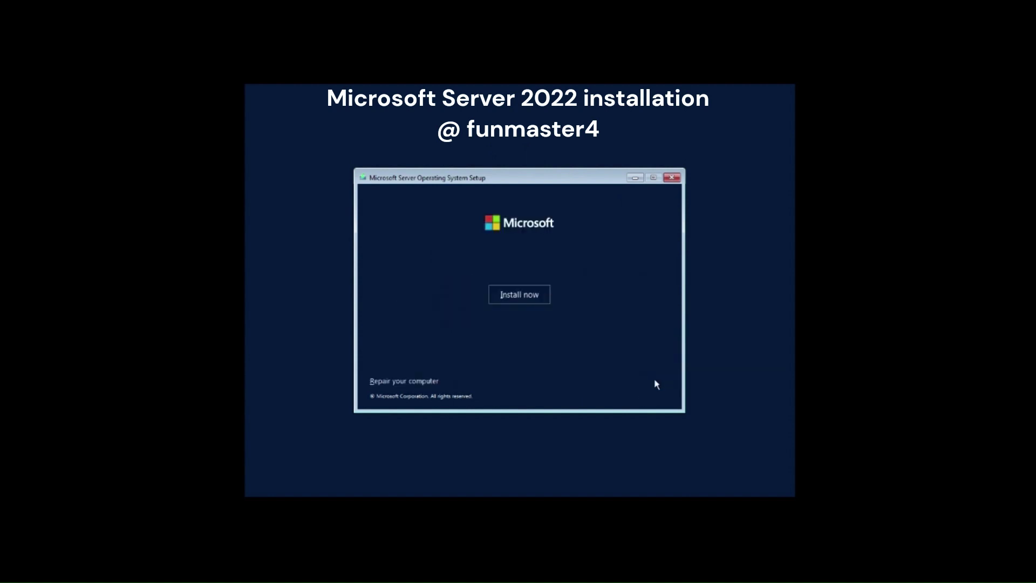
pyautogui.click(520, 306)
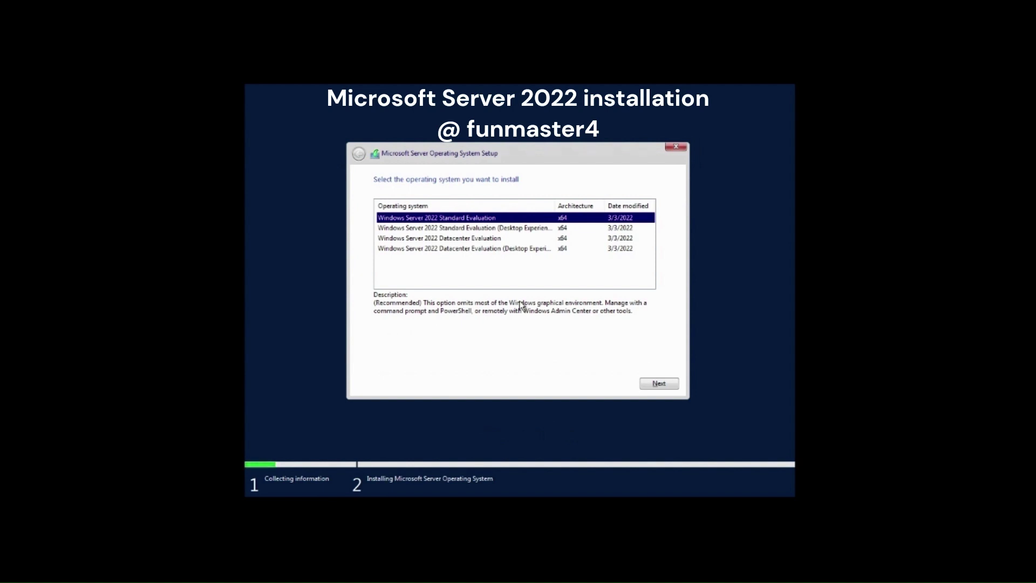
pyautogui.doubleClick(551, 208)
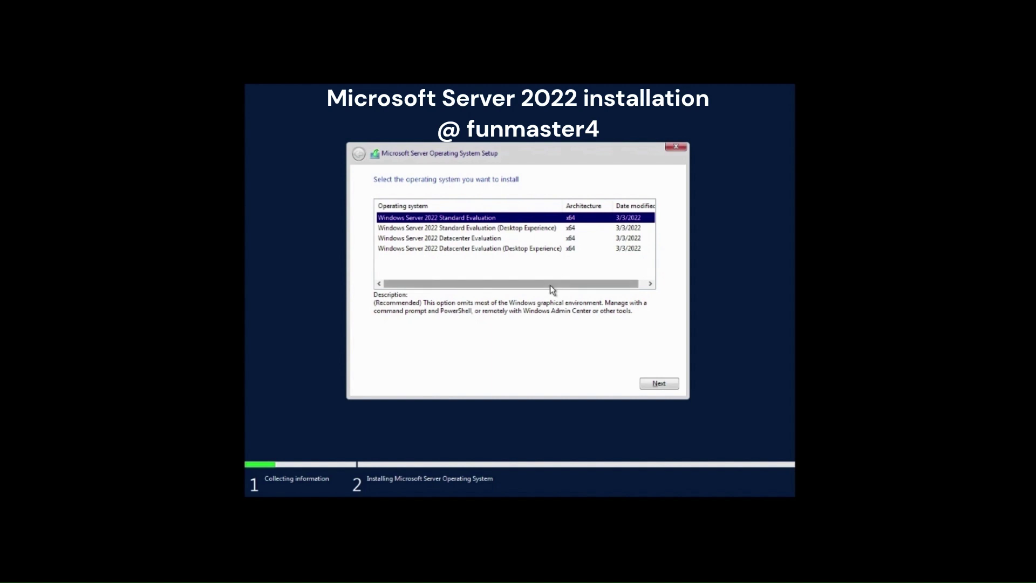
pyautogui.click(521, 229)
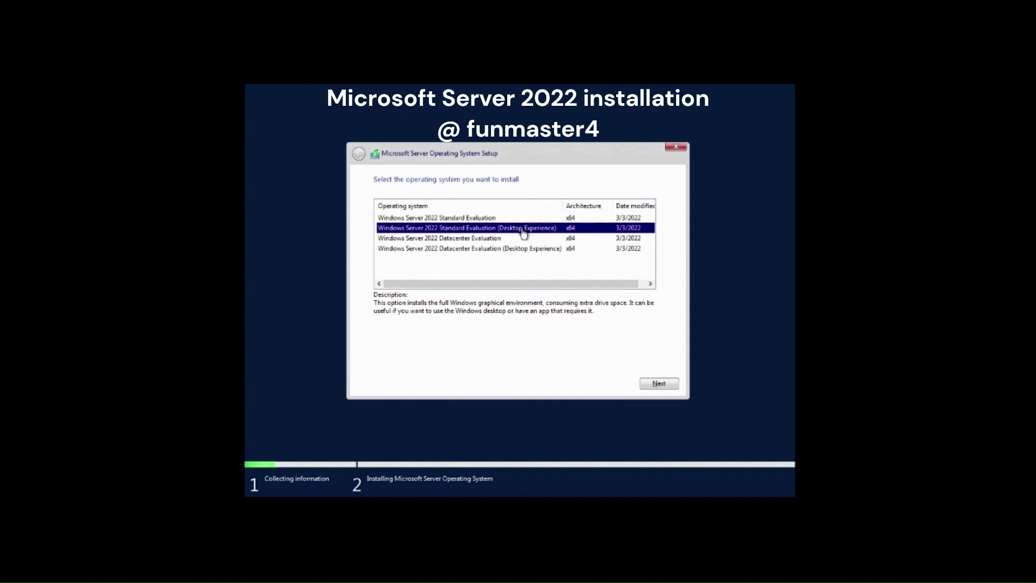
pyautogui.click(656, 386)
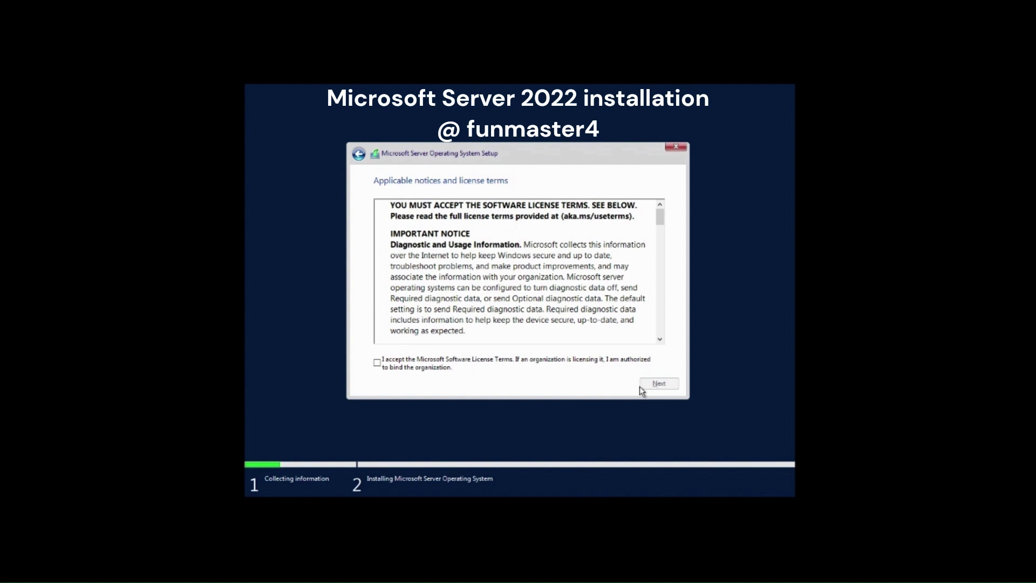
# - Accept the license terms and choose Custom: Install Microsoft Server Operating System only
pyautogui.click(419, 367)
pyautogui.click(660, 384)
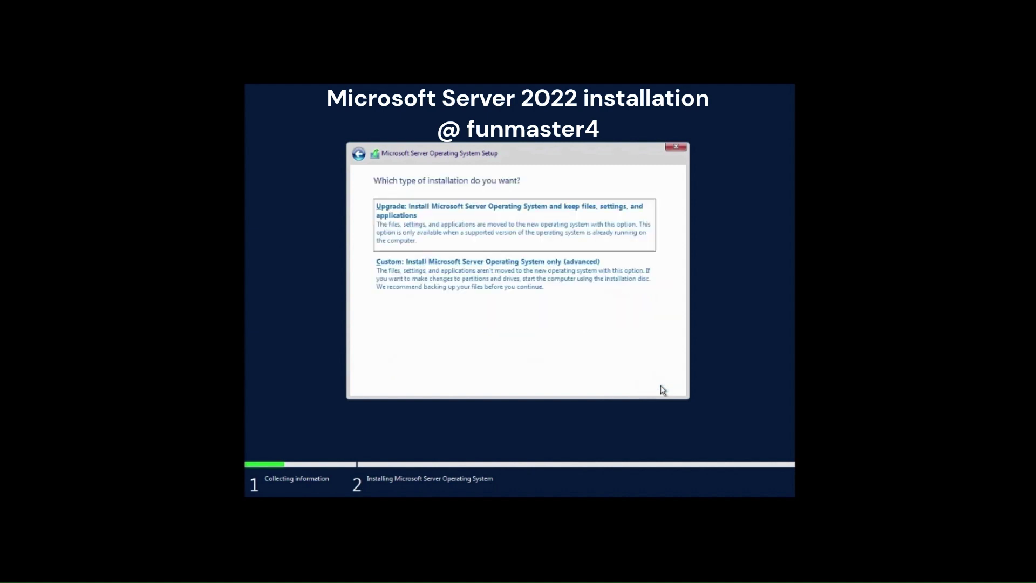
pyautogui.click(527, 287)
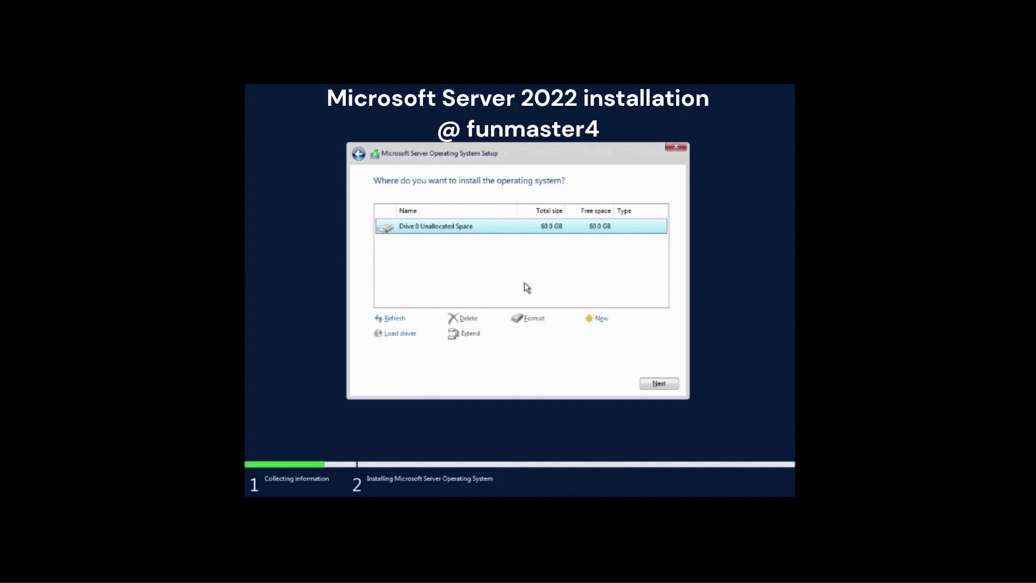
# - Create a new partition on Drive 0 at the default size, allowing setup's extra system partitions
pyautogui.click(607, 319)
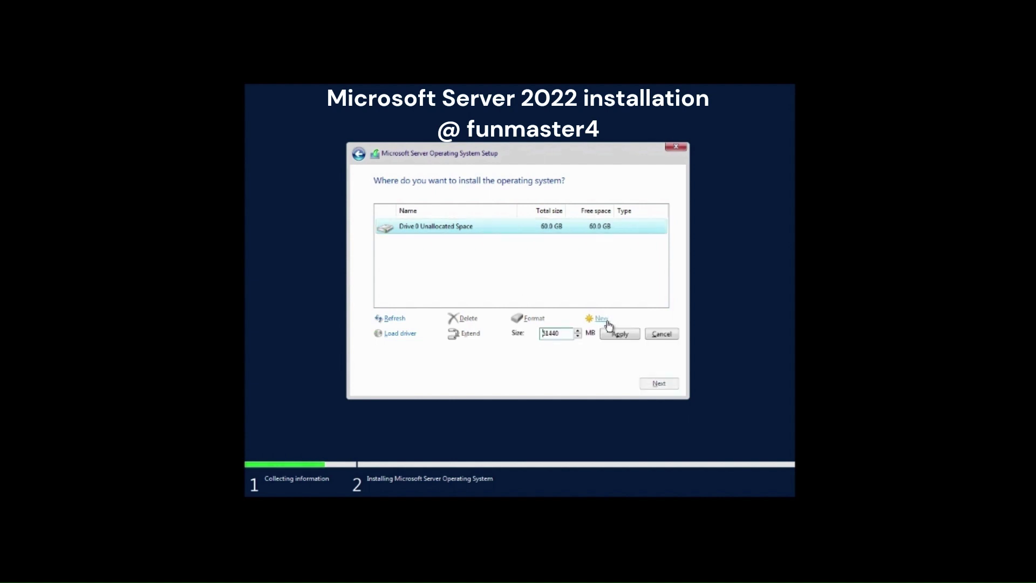
pyautogui.click(620, 334)
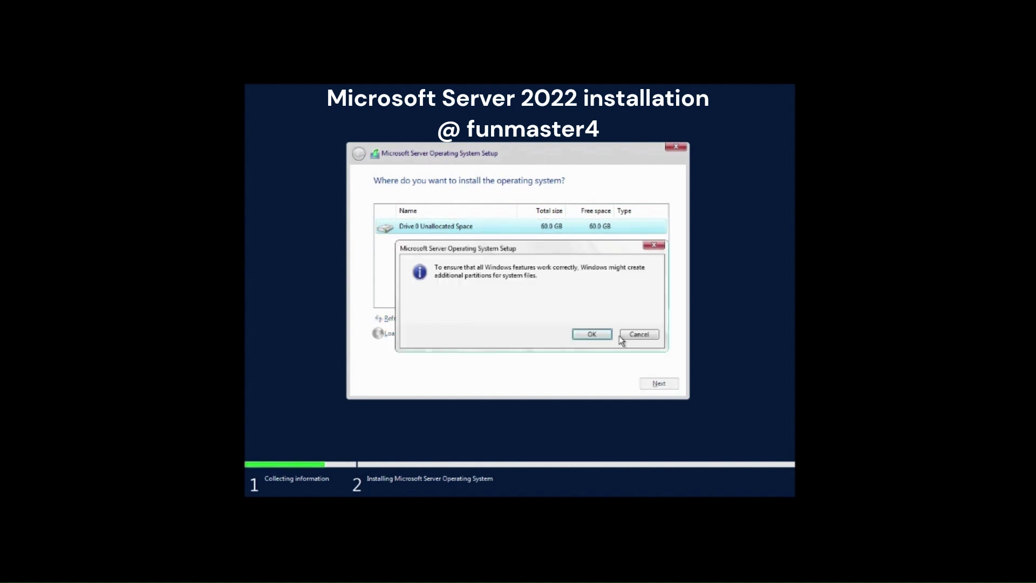
pyautogui.click(596, 335)
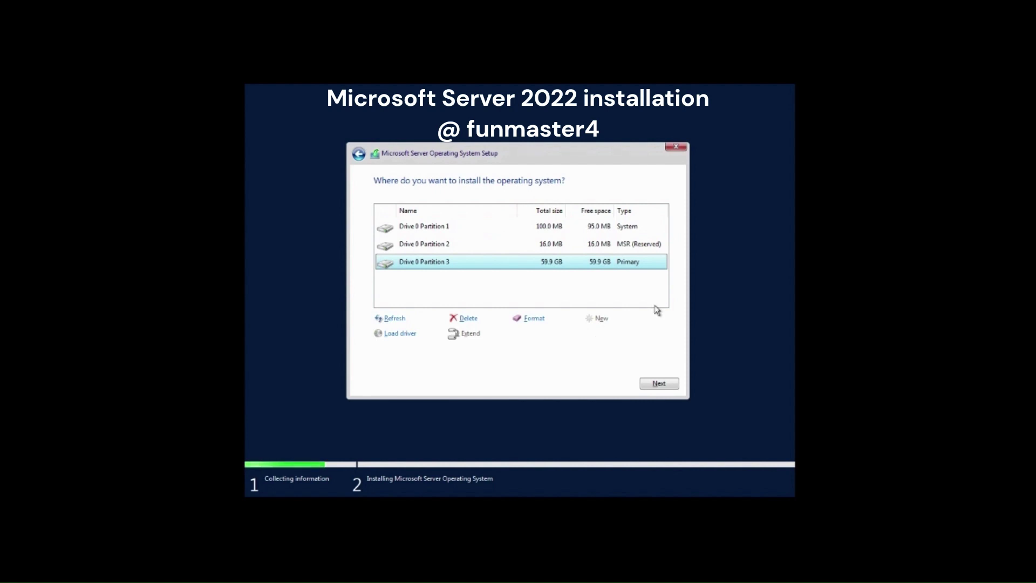
# - Install Windows Server 2022 onto Drive 0 Partition 3 and let it finish and restart
pyautogui.click(659, 383)
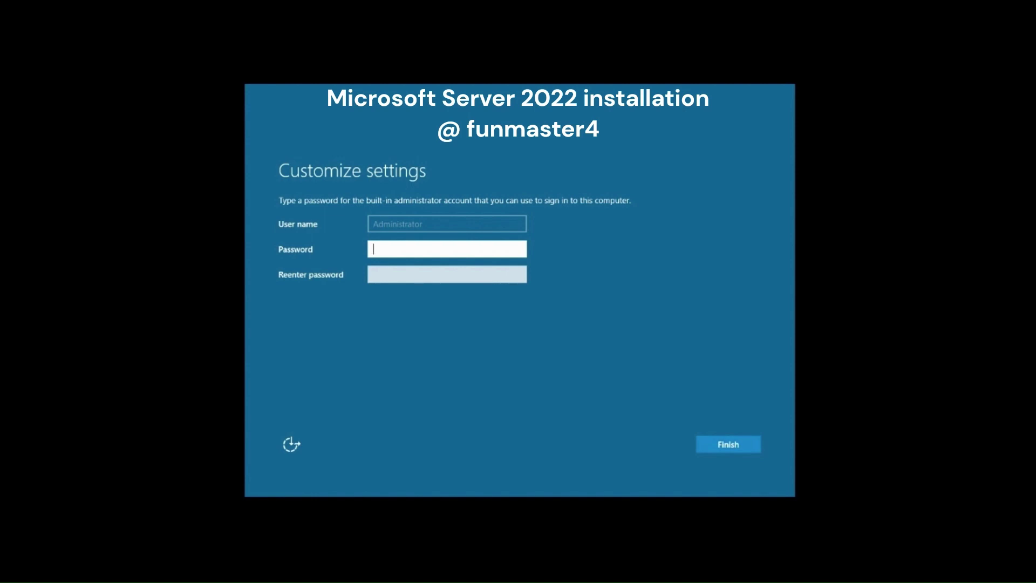
# - Enter and confirm the built-in Administrator account password, then finish setup
pyautogui.write('••••••••')
pyautogui.press('BackSpace')
pyautogui.press('BackSpace')
pyautogui.press('BackSpace')
pyautogui.press('BackSpace')
pyautogui.press('BackSpace')
pyautogui.press('BackSpace')
pyautogui.press('BackSpace')
pyautogui.press('BackSpace')
pyautogui.write('••••••••••••')
pyautogui.press('Tab')
pyautogui.write('•••••••')
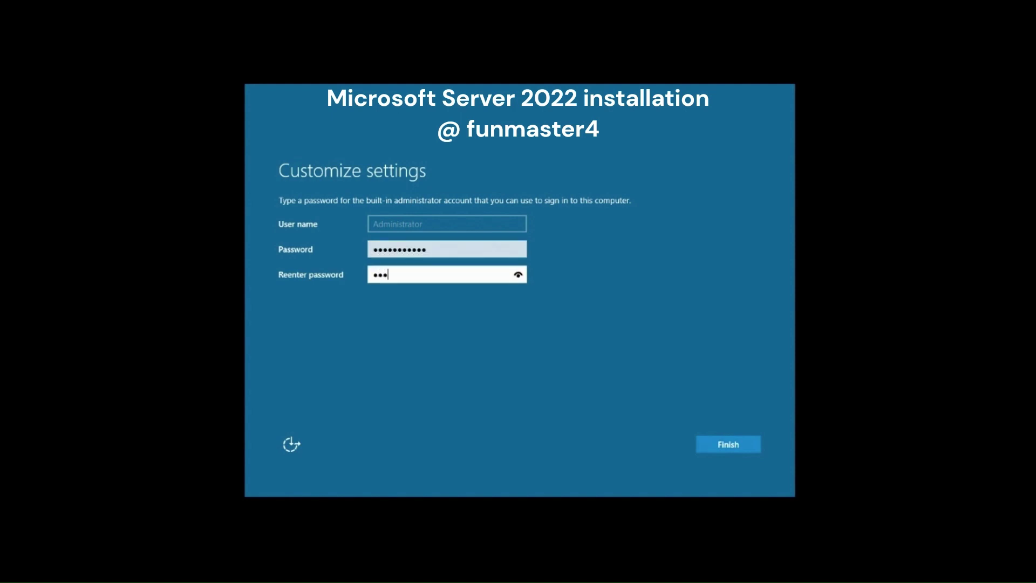
pyautogui.press('BackSpace')
pyautogui.press('BackSpace')
pyautogui.press('BackSpace')
pyautogui.press('BackSpace')
pyautogui.press('BackSpace')
pyautogui.press('BackSpace')
pyautogui.press('BackSpace')
pyautogui.write('••••••••••')
pyautogui.press('BackSpace')
pyautogui.press('BackSpace')
pyautogui.press('BackSpace')
pyautogui.press('BackSpace')
pyautogui.press('BackSpace')
pyautogui.press('BackSpace')
pyautogui.press('BackSpace')
pyautogui.press('BackSpace')
pyautogui.press('BackSpace')
pyautogui.press('BackSpace')
pyautogui.write('••••••••••••')
pyautogui.click(721, 444)
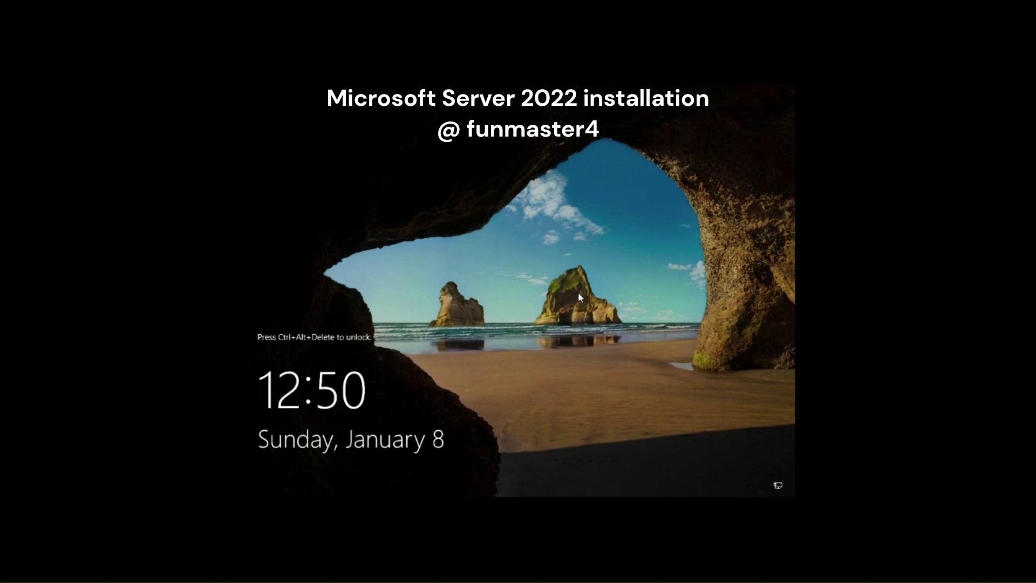
# - Unlock with Ctrl+Alt+Delete and sign in as Administrator with the account password
pyautogui.hotkey('ctrl', 'alt', 'Delete')
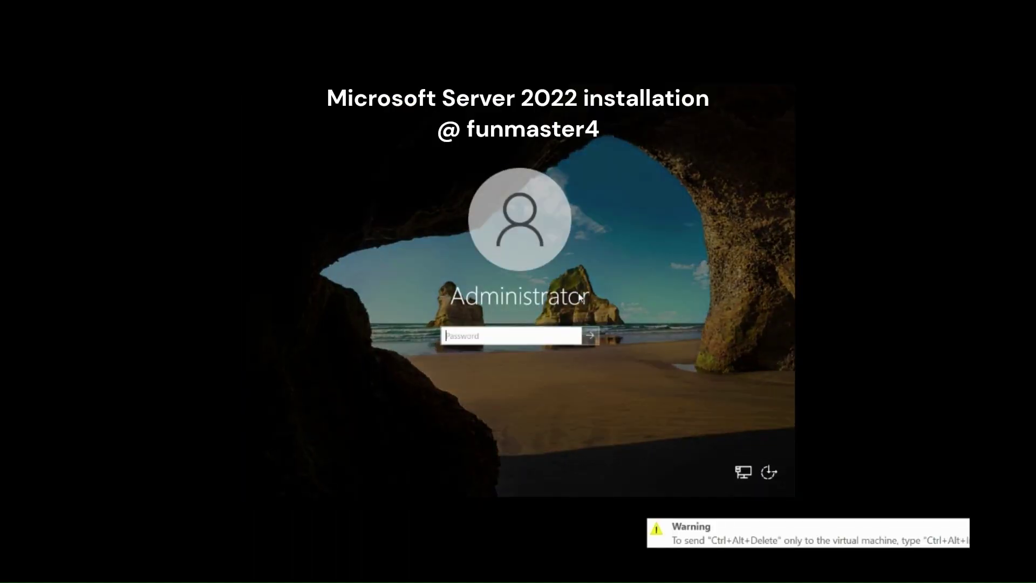
pyautogui.write('***********')
pyautogui.press('Return')
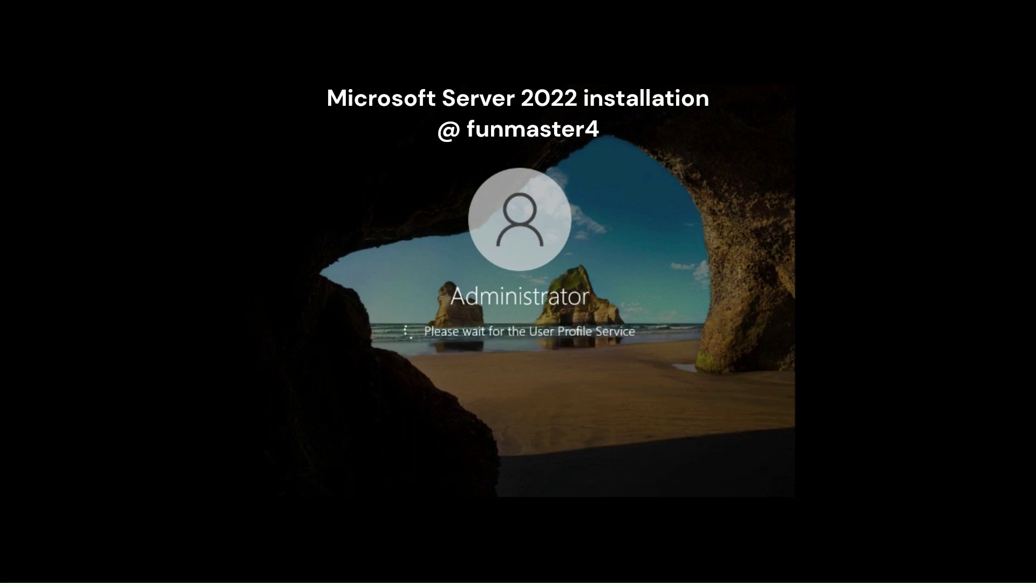